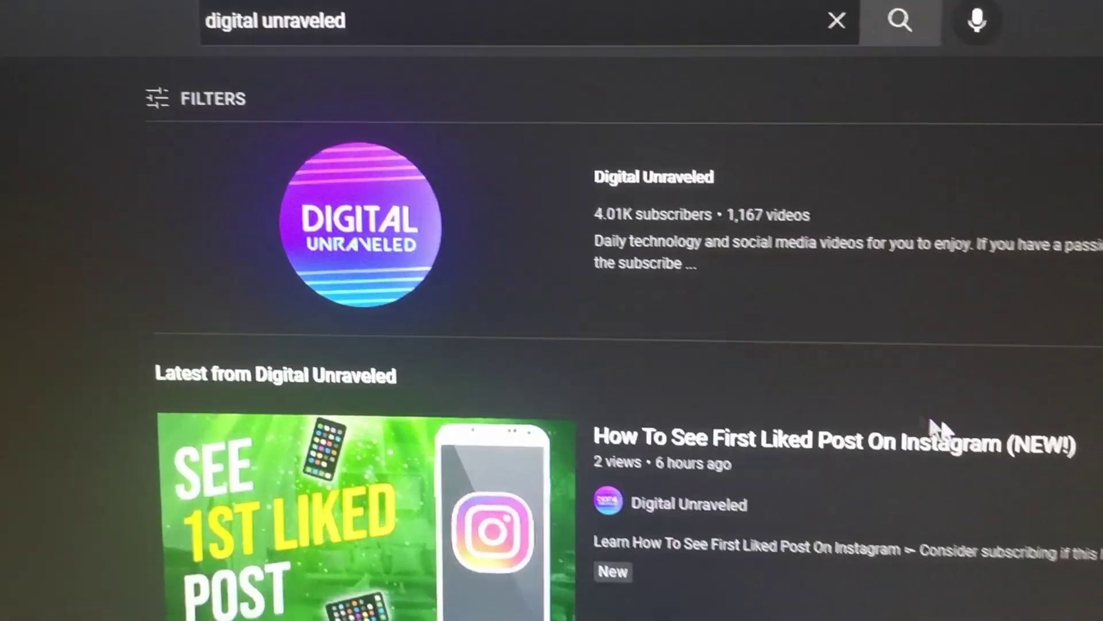
{"action": "scroll", "coordinate": [938, 427], "scroll_direction": "down", "scroll_amount": 4}
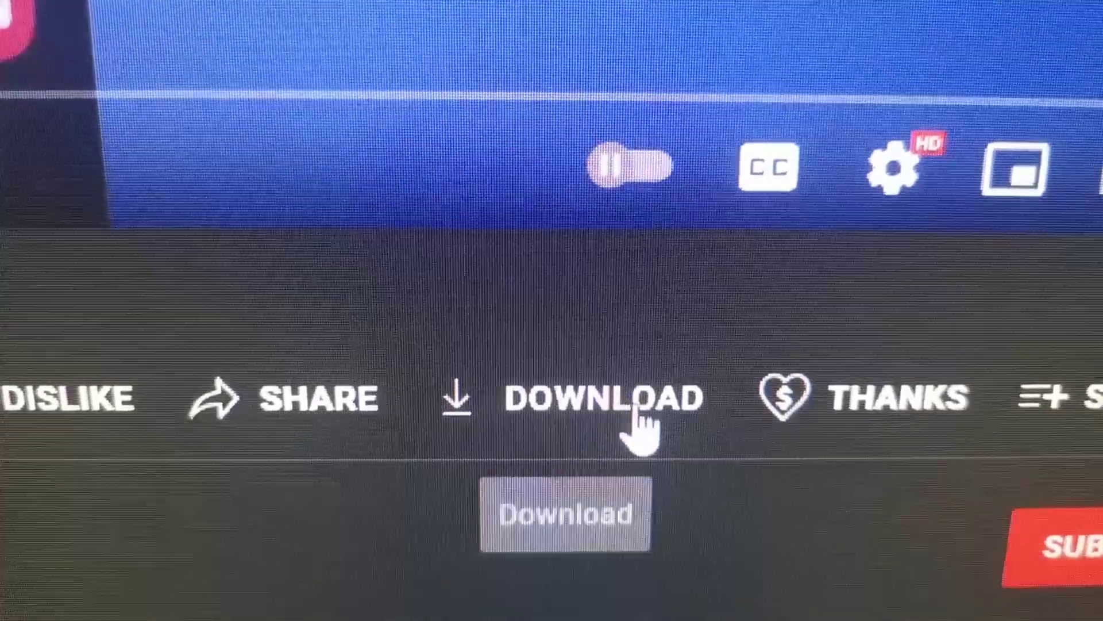
Start downloading the 'How To See First Liked Post On Instagram (NEW!)' video from its watch page.
{"action": "left_click", "coordinate": [643, 397]}
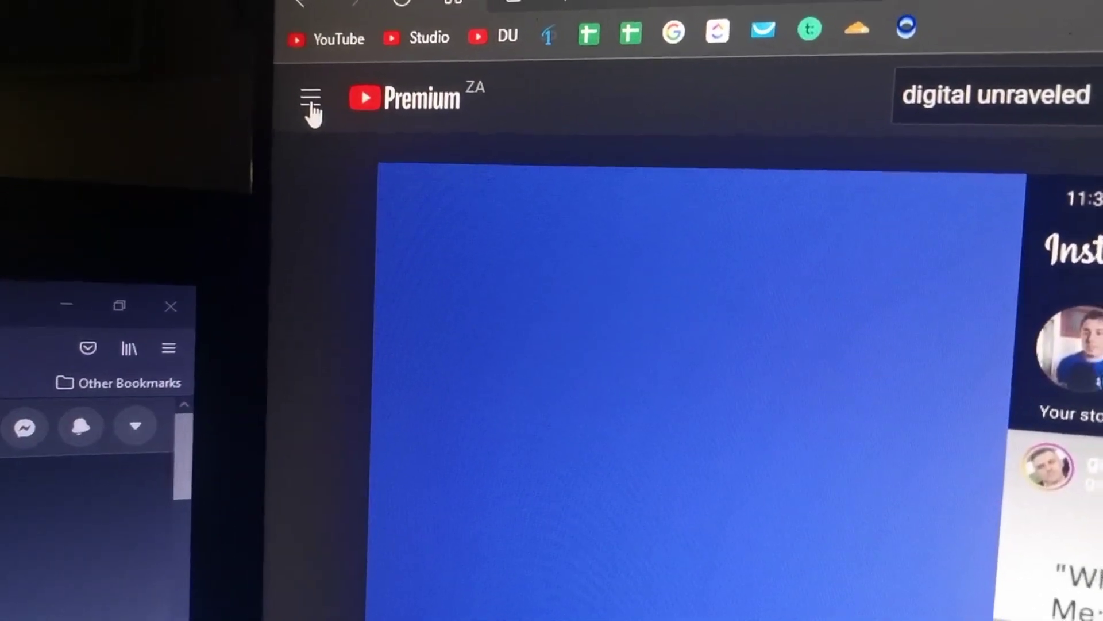
Show YouTube's main navigation menu listing Library, History, Watch later and Downloads.
{"action": "left_click", "coordinate": [317, 107]}
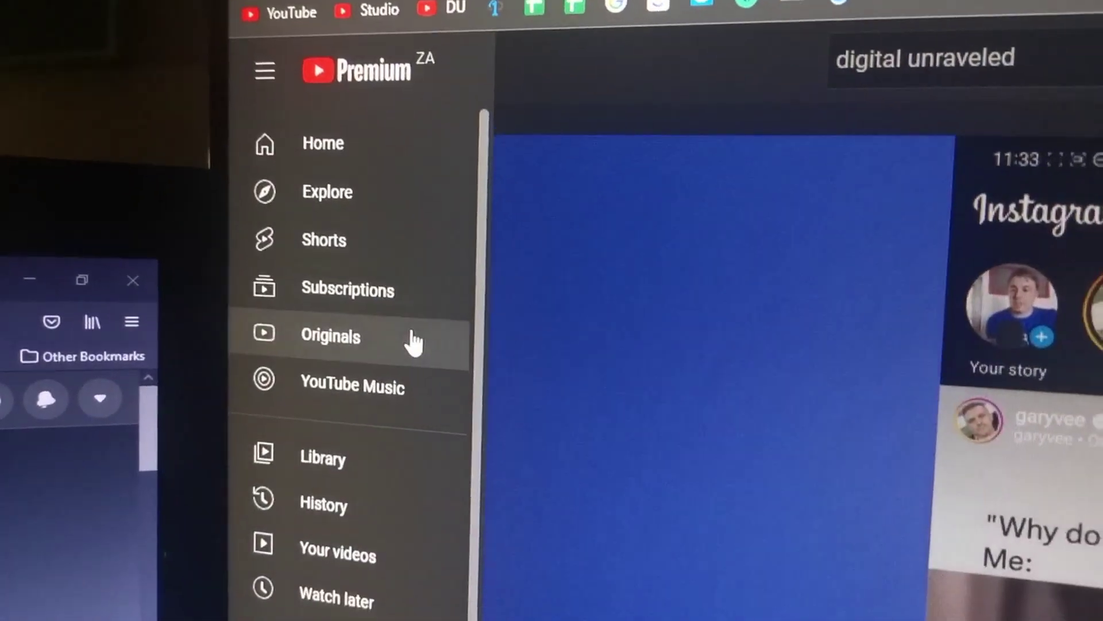
{"action": "scroll", "coordinate": [459, 198], "scroll_direction": "down", "scroll_amount": 3}
{"action": "scroll", "coordinate": [458, 199], "scroll_direction": "down", "scroll_amount": 3}
{"action": "scroll", "coordinate": [466, 190], "scroll_direction": "up", "scroll_amount": 4}
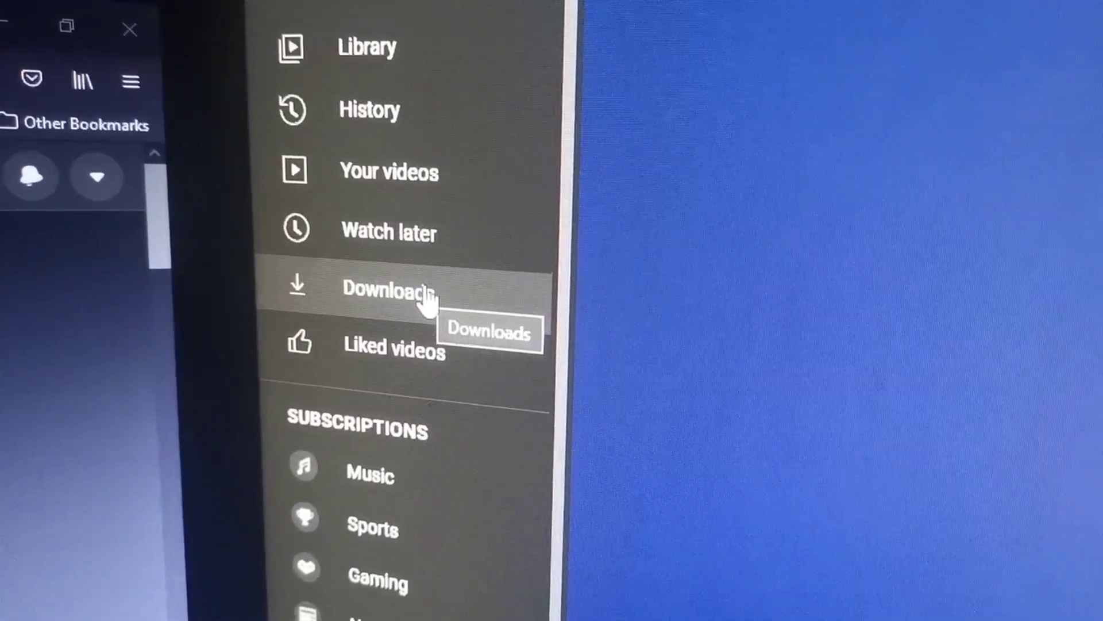
Go to the Downloads page listing the Instagram liked-post video waiting to download.
{"action": "left_click", "coordinate": [421, 297]}
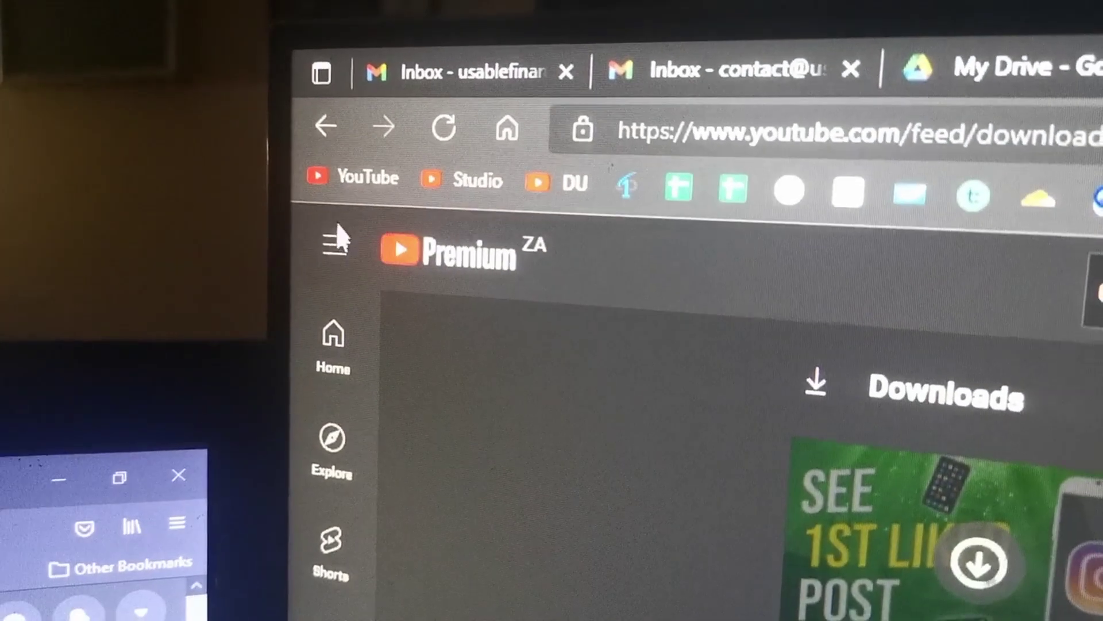
{"action": "left_click", "coordinate": [336, 243]}
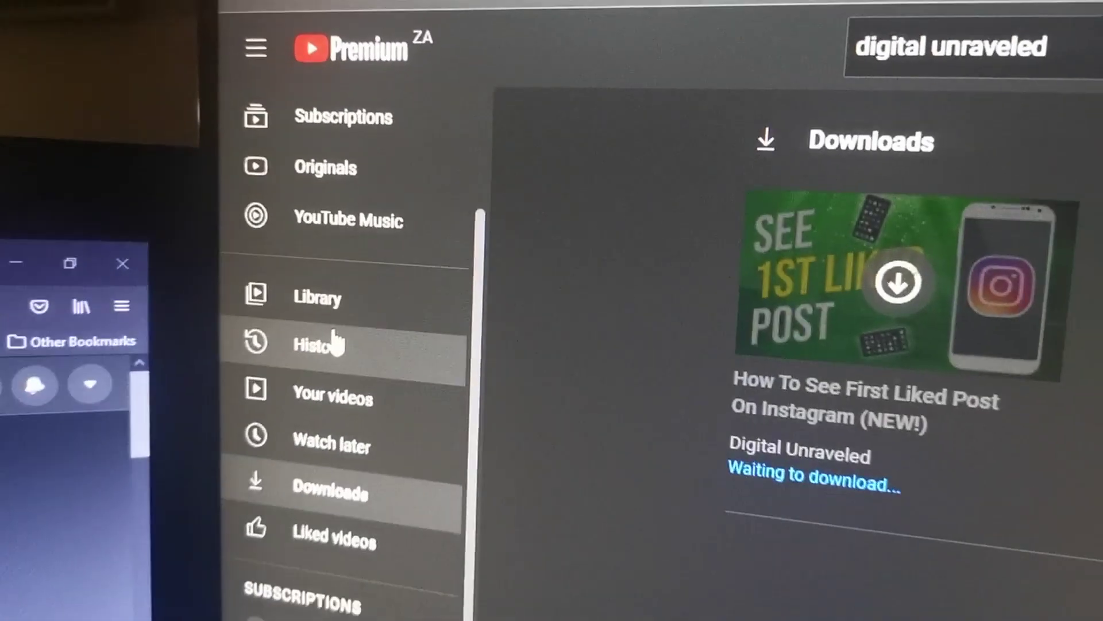
{"action": "scroll", "coordinate": [363, 344], "scroll_direction": "down", "scroll_amount": 3}
{"action": "scroll", "coordinate": [362, 345], "scroll_direction": "up", "scroll_amount": 3}
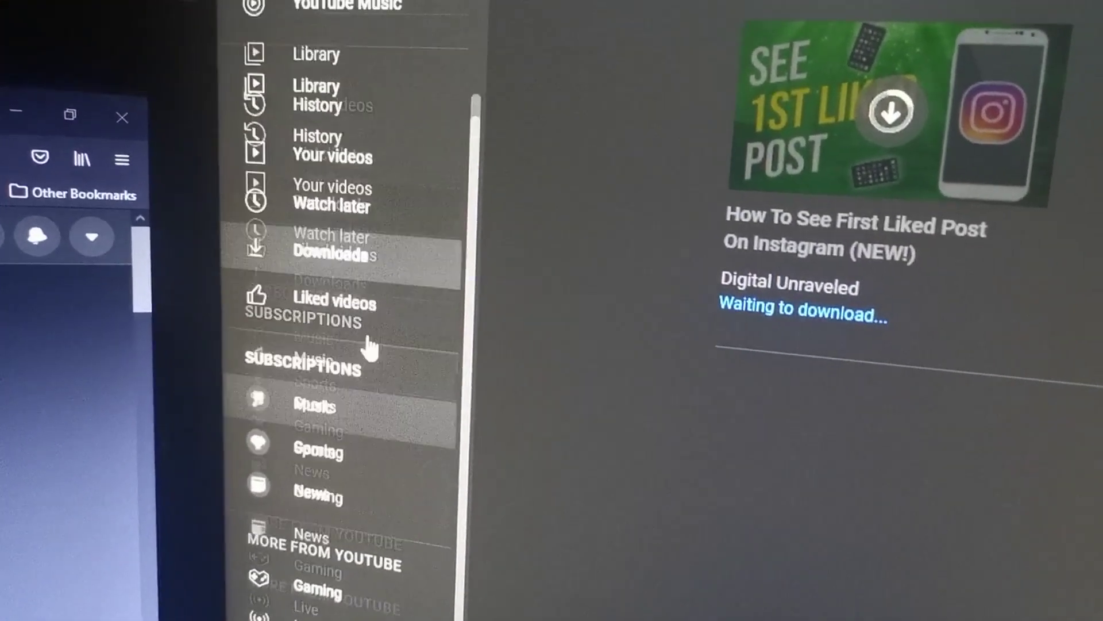